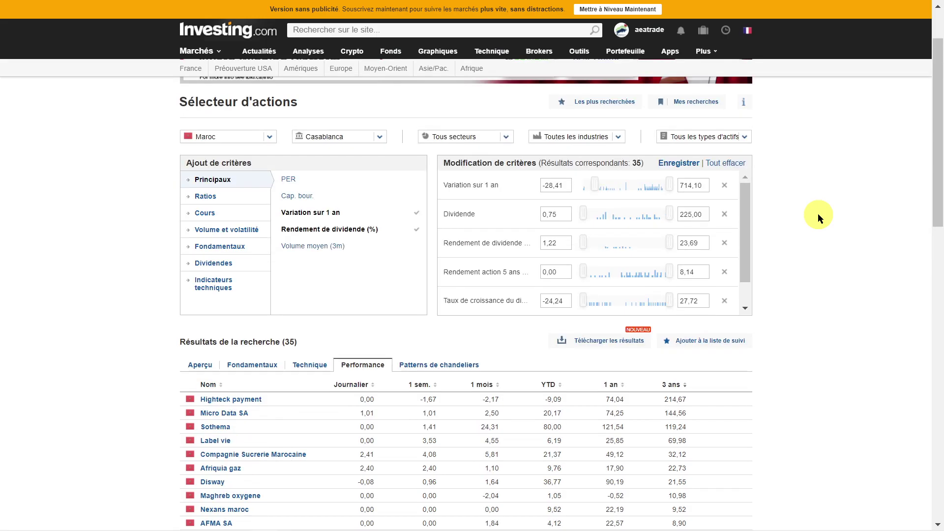
# Show the Aperçu columns for the Casablanca screener results and review the companies' dividend figures
pyautogui.scroll(2, 818, 213)
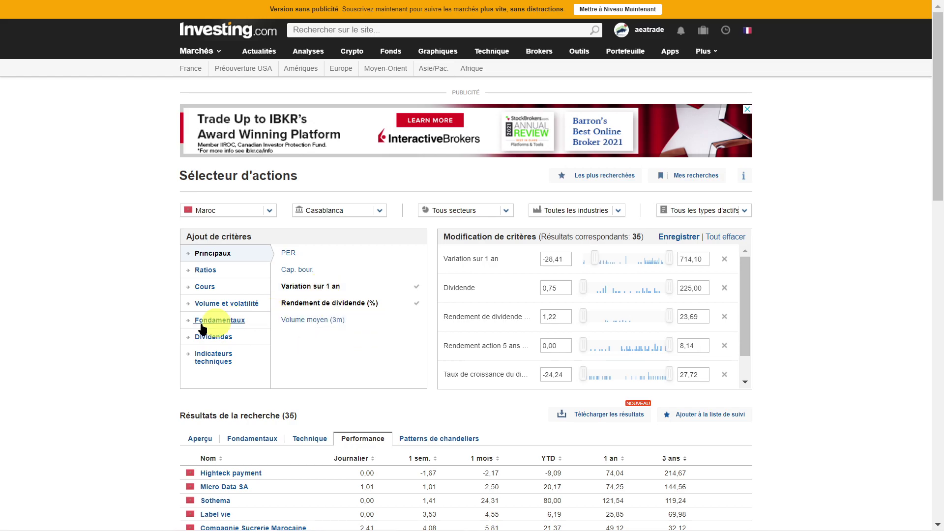
pyautogui.scroll(-2, 353, 349)
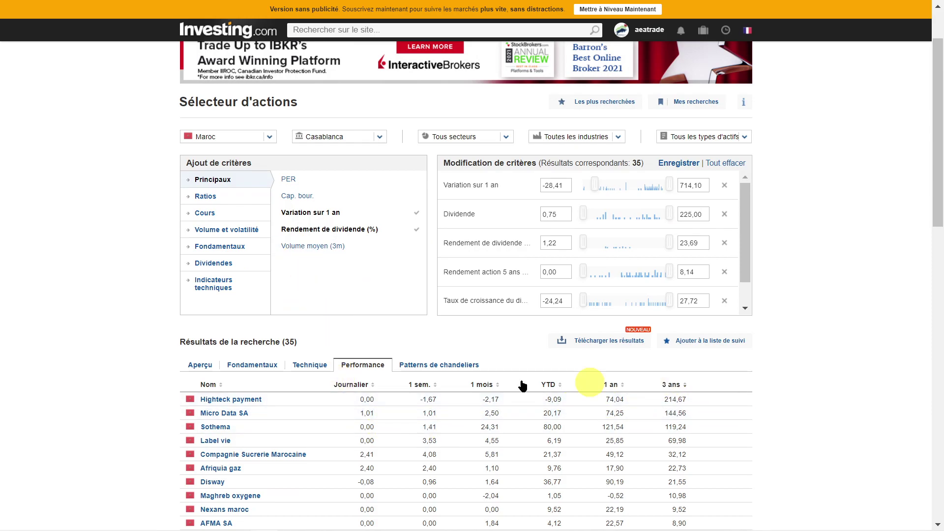
pyautogui.click(200, 364)
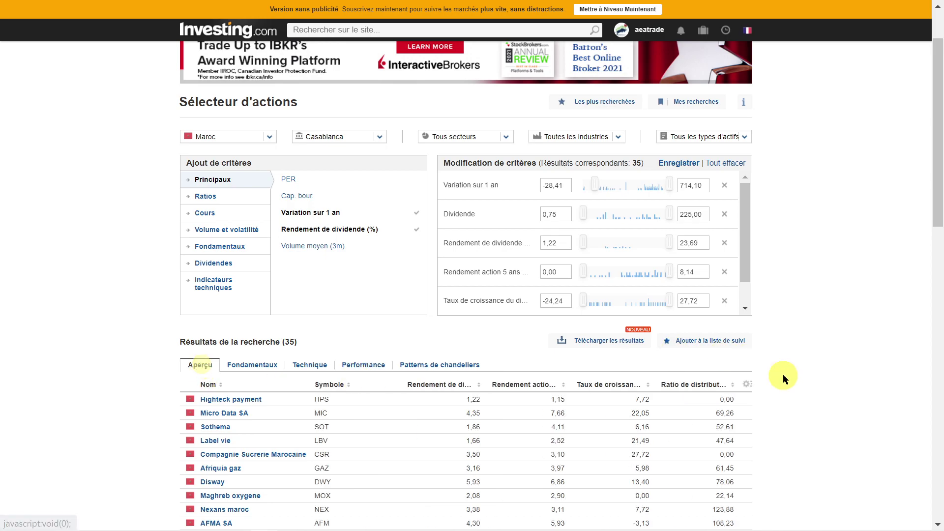
pyautogui.scroll(-3, 794, 351)
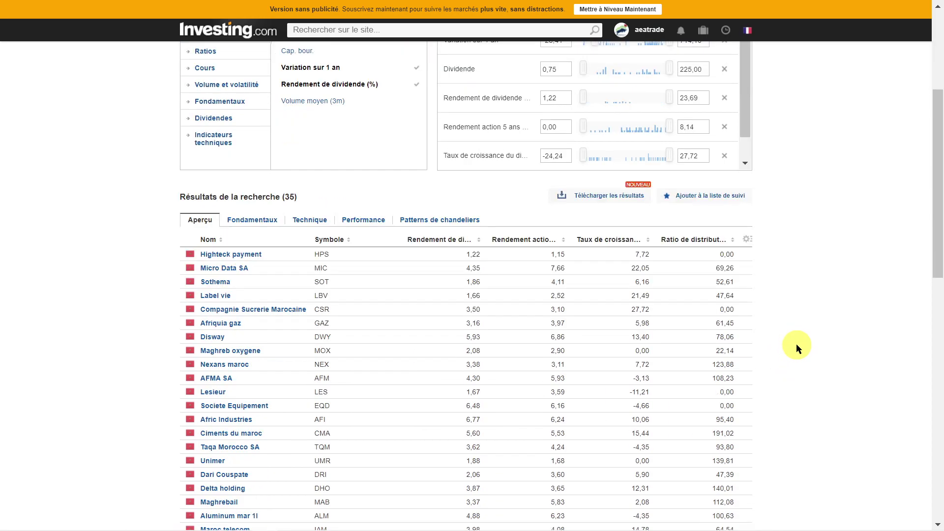
pyautogui.scroll(-2, 795, 346)
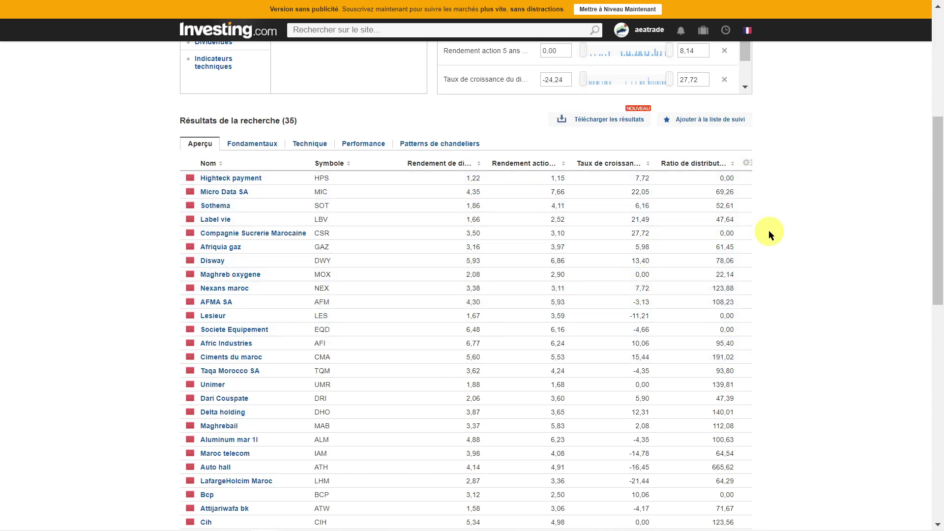
pyautogui.scroll(3, 768, 229)
pyautogui.scroll(-2, 787, 246)
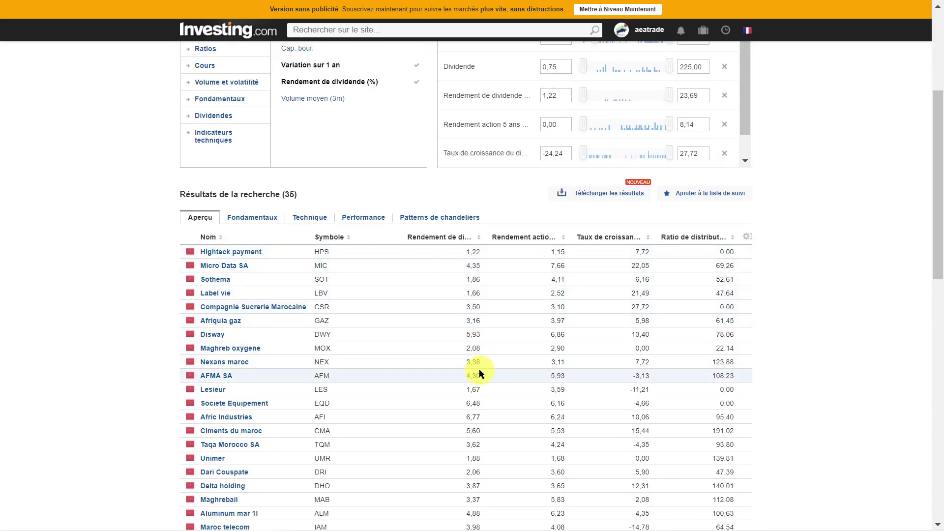
pyautogui.scroll(-5, 474, 367)
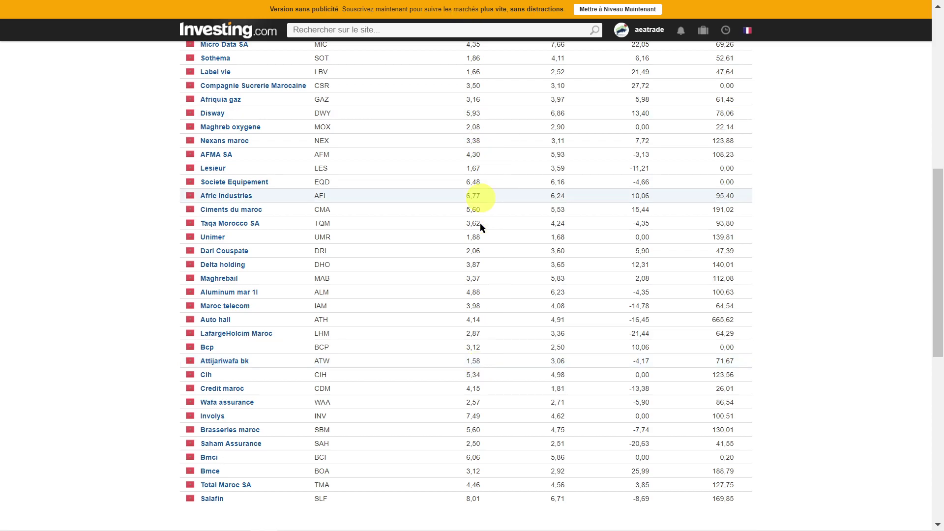
pyautogui.scroll(5, 480, 238)
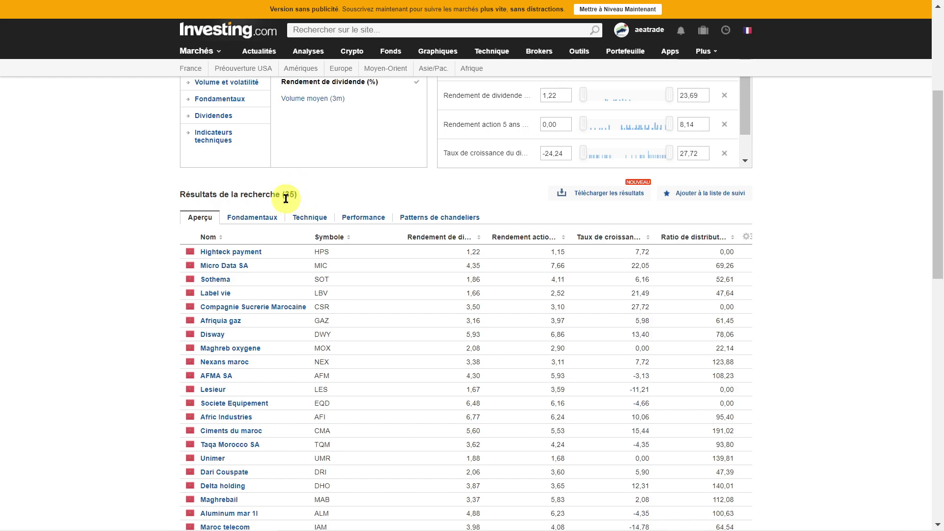
# Leave full screen, enlarge the page zoom to 110%, and return to full screen
pyautogui.moveTo(834, 4)
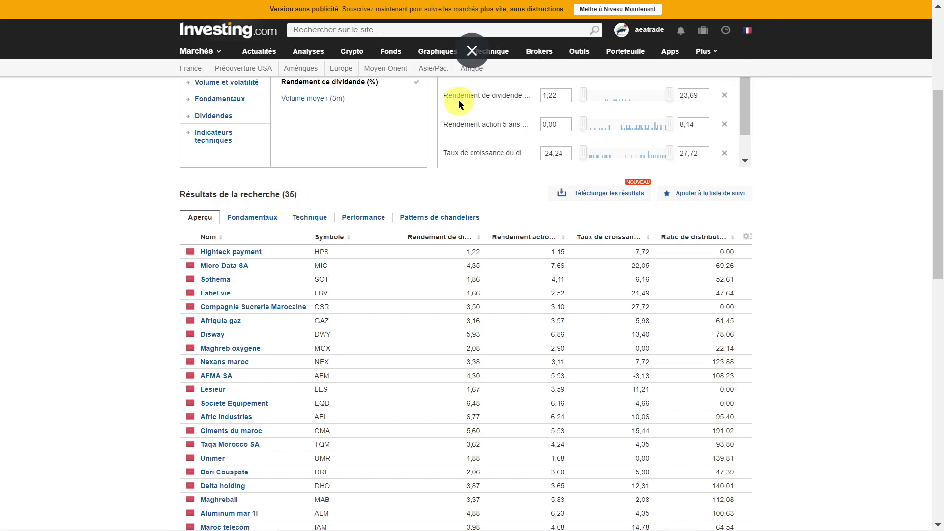
pyautogui.click(475, 51)
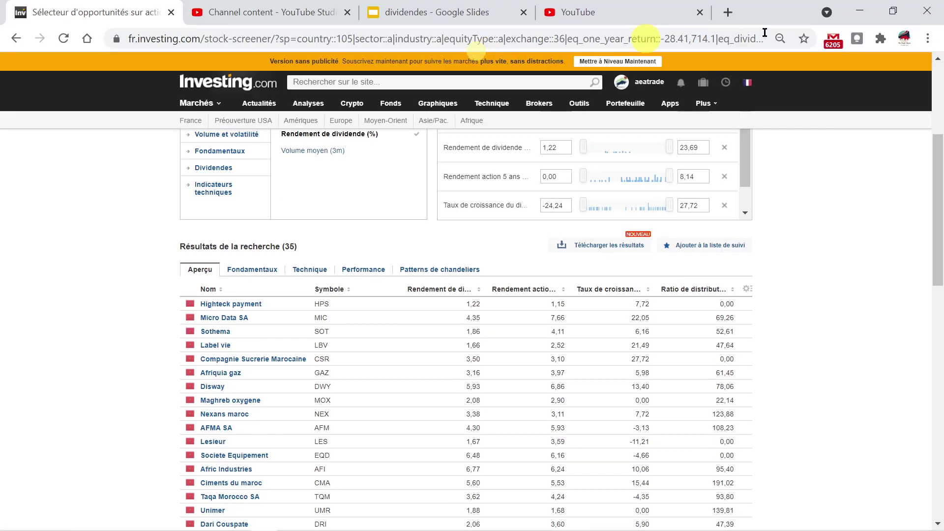
pyautogui.click(927, 39)
pyautogui.click(886, 175)
pyautogui.click(886, 175)
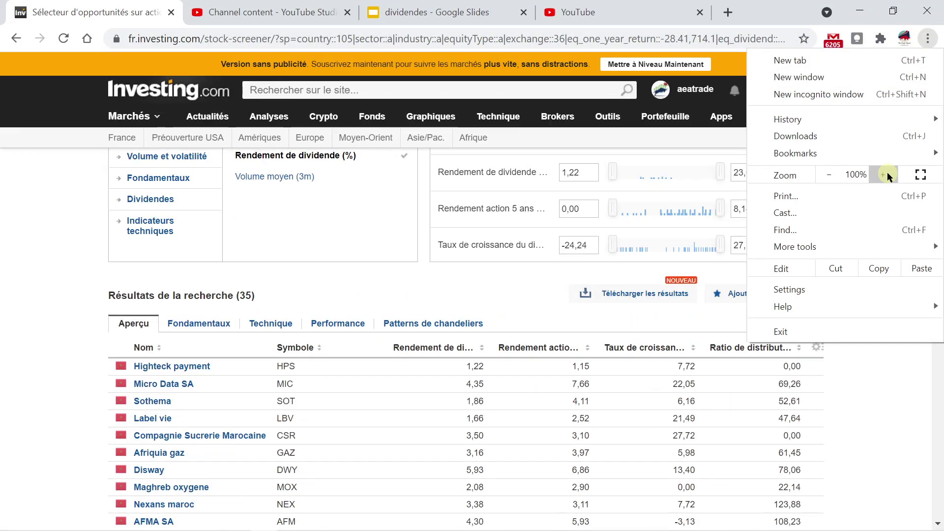
pyautogui.click(886, 175)
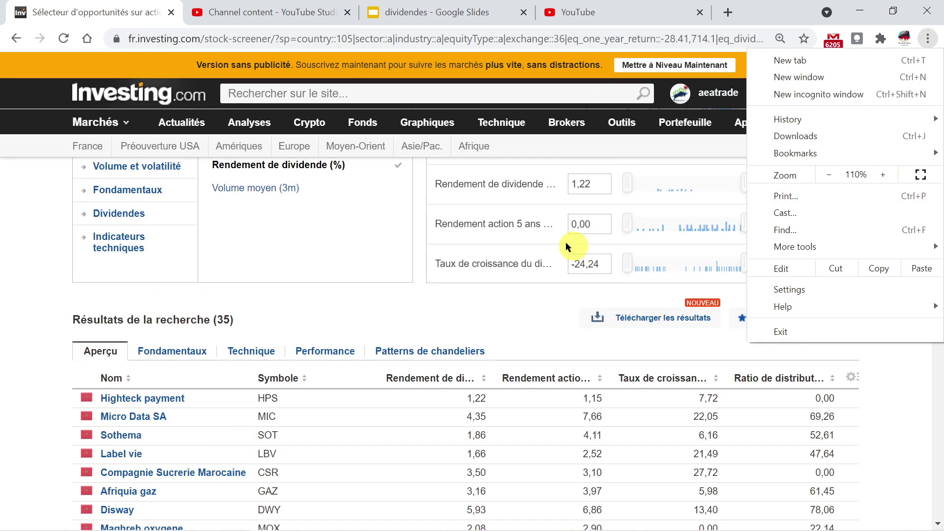
pyautogui.click(396, 312)
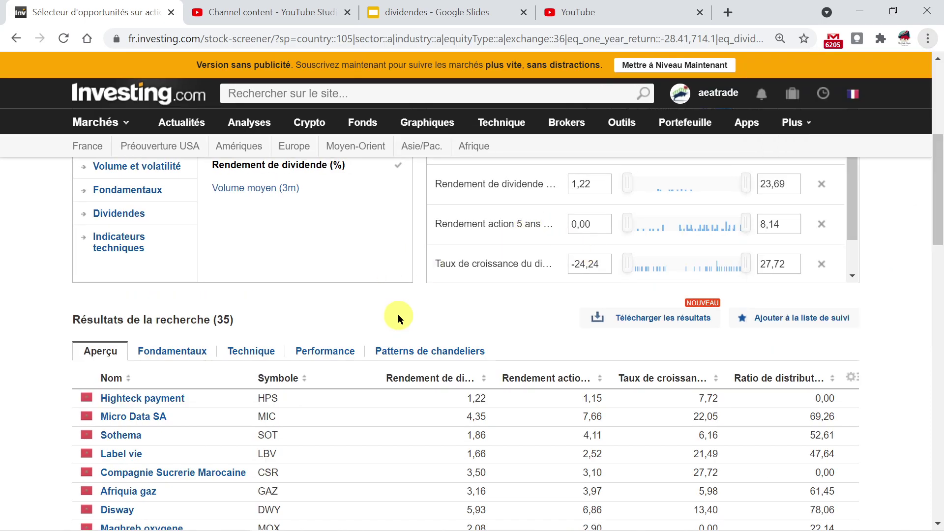
pyautogui.press('F11')
# Sort the results by dividend yield from lowest to highest and look through the list
pyautogui.scroll(-3, 432, 301)
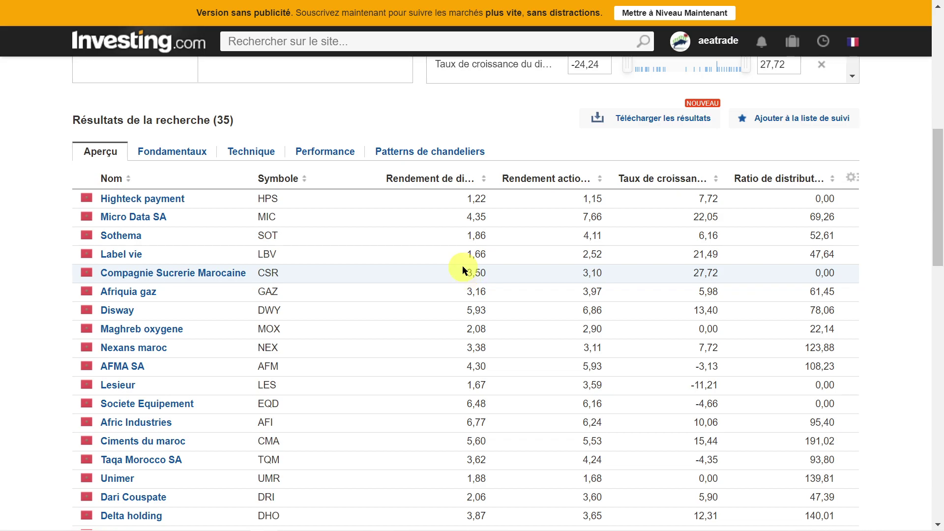
pyautogui.click(484, 180)
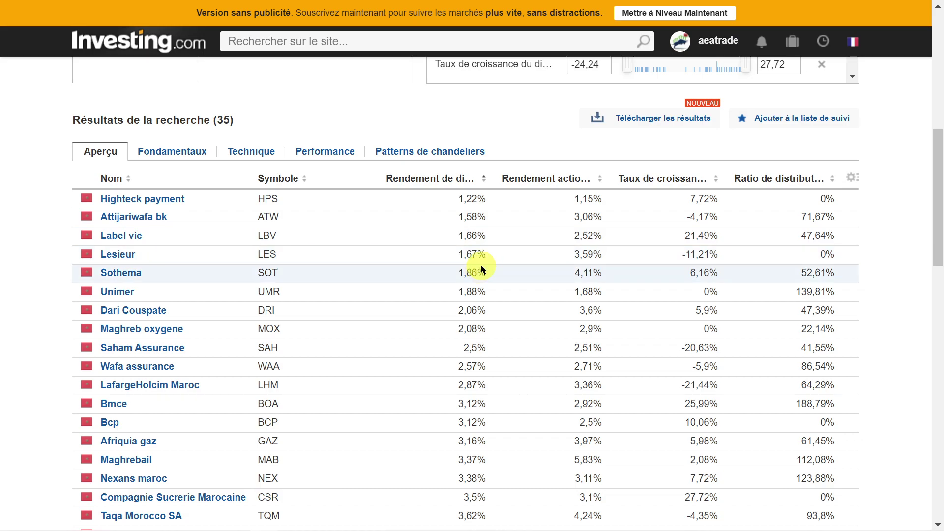
pyautogui.scroll(-2, 481, 265)
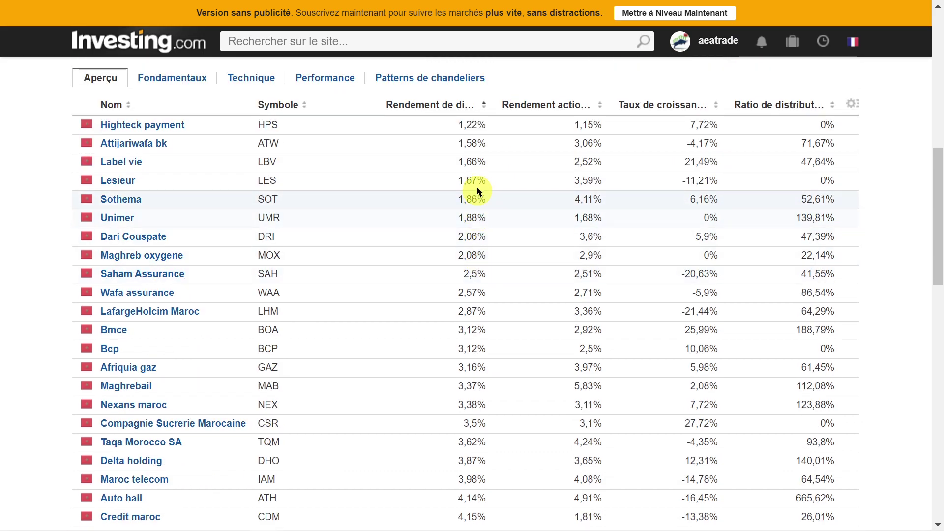
pyautogui.scroll(-2, 474, 220)
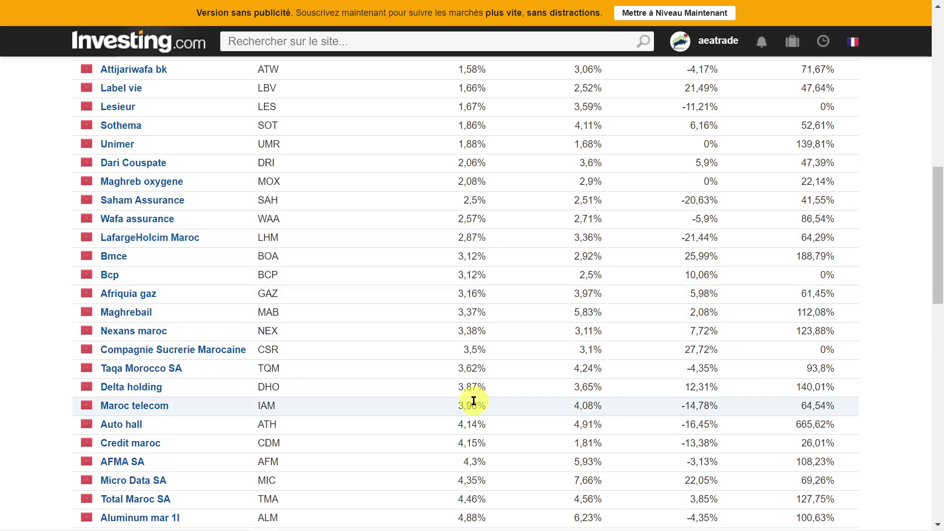
pyautogui.scroll(1, 477, 285)
pyautogui.scroll(3, 477, 275)
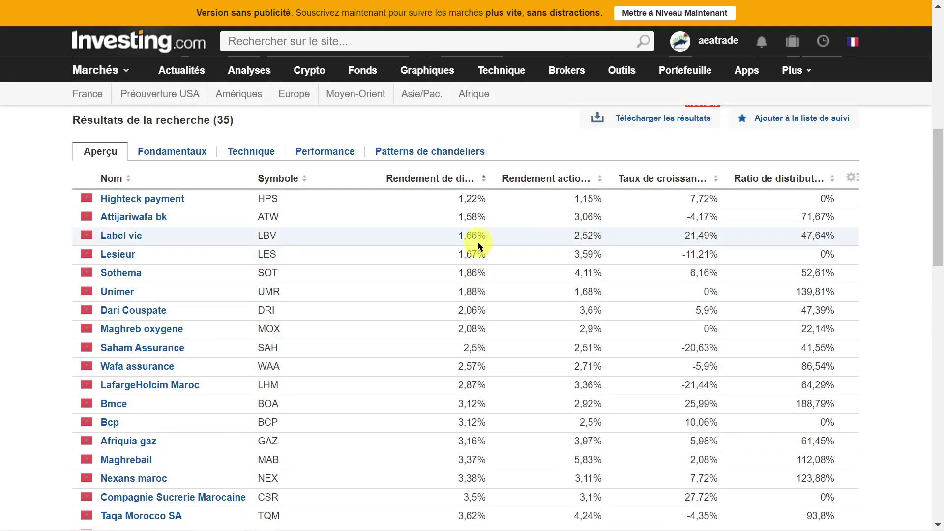
pyautogui.scroll(-2, 478, 243)
pyautogui.scroll(-4, 476, 198)
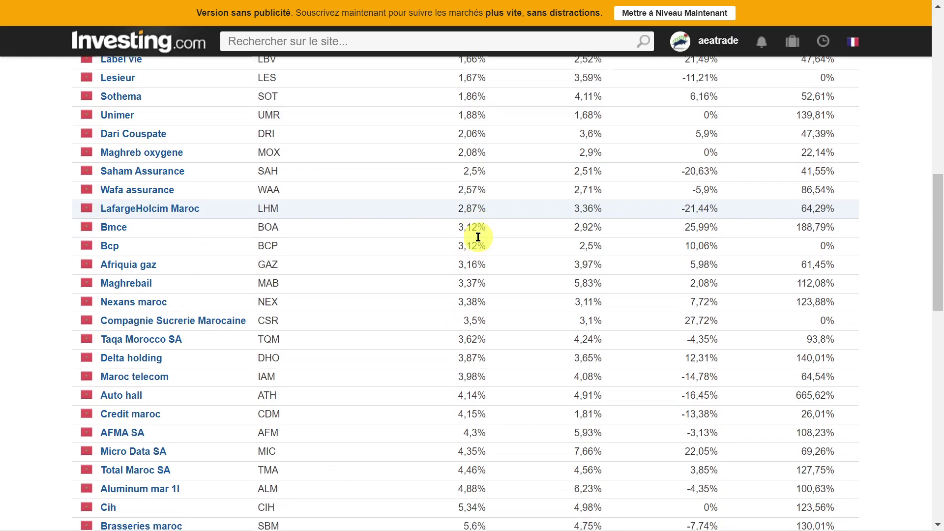
pyautogui.scroll(4, 495, 290)
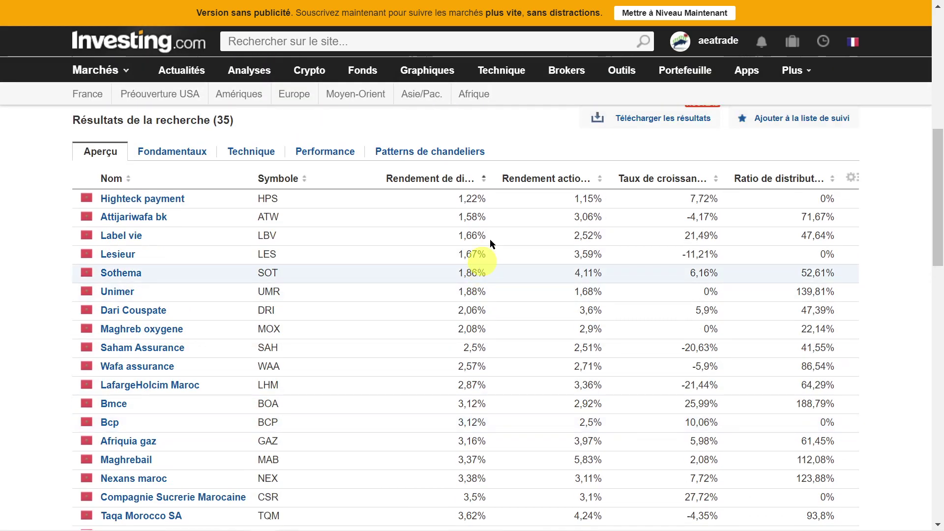
# Sort the results by dividend yield from highest to lowest
pyautogui.click(484, 179)
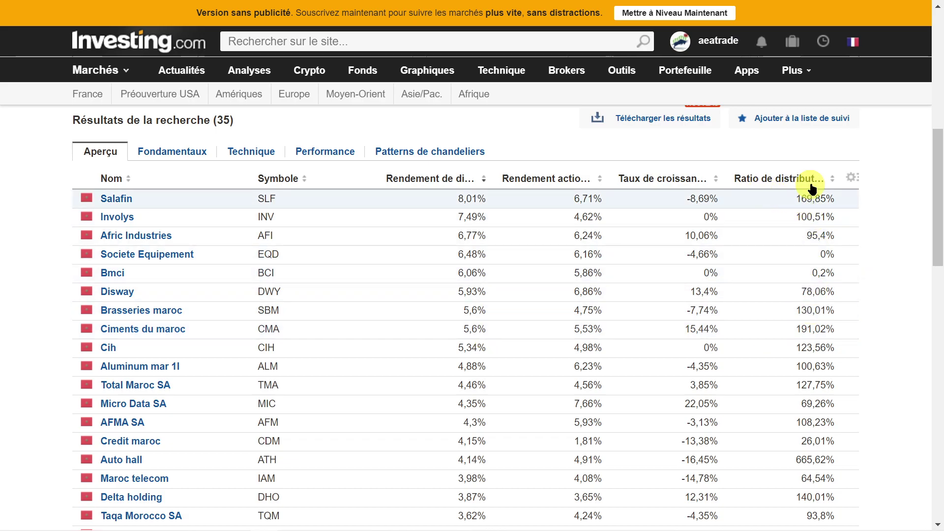
pyautogui.scroll(-1, 869, 348)
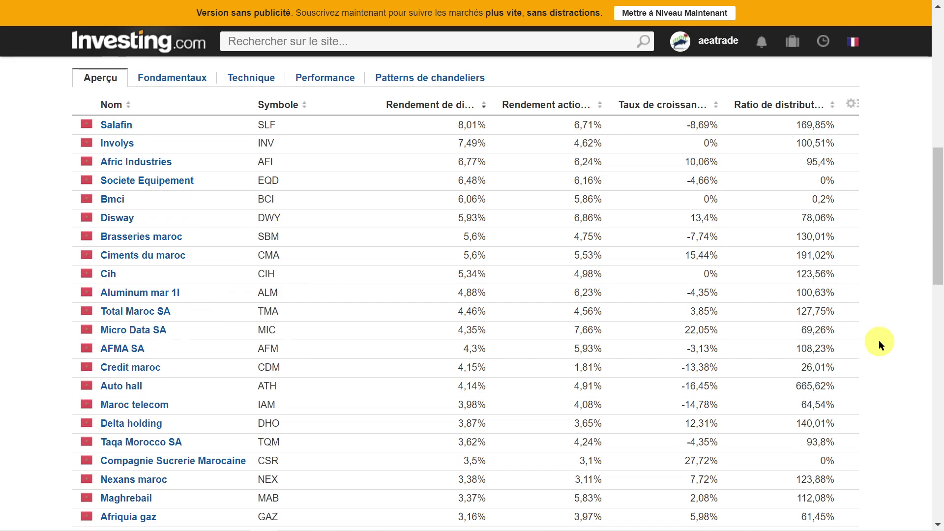
pyautogui.scroll(1, 870, 336)
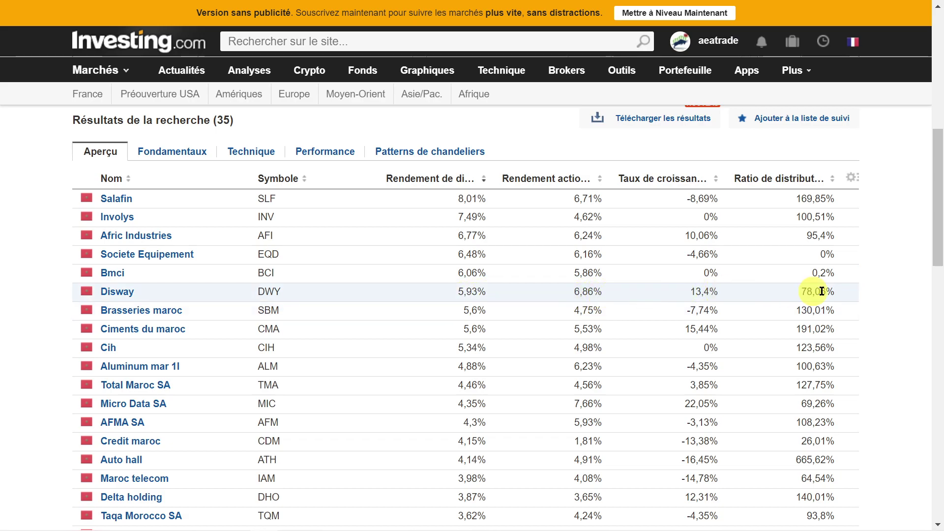
# Examine the listed companies' dividend yields, five-year yields, dividend growth rates and payout ratios
pyautogui.scroll(-2, 854, 301)
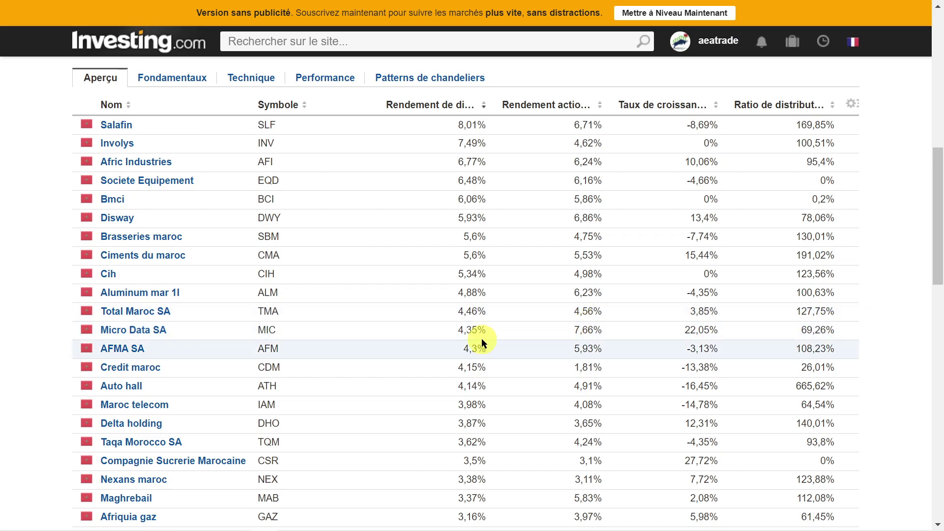
pyautogui.scroll(-1, 459, 370)
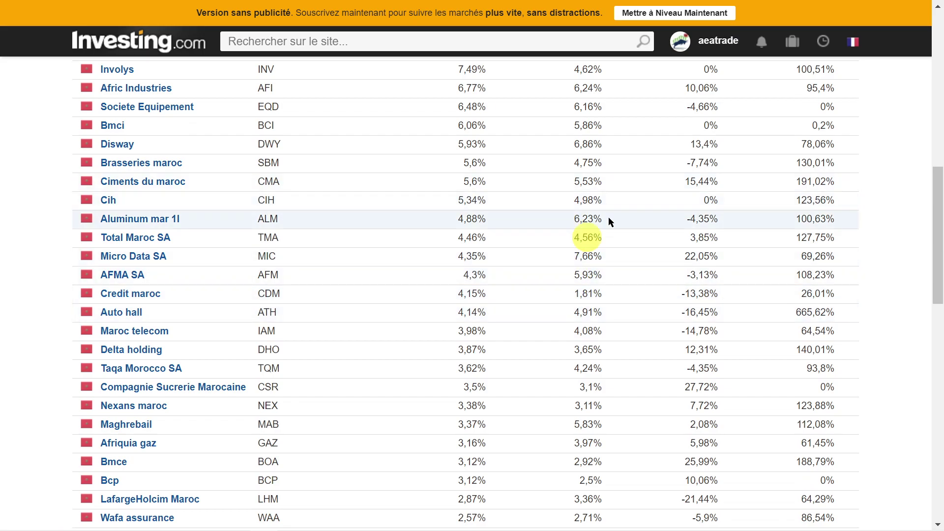
pyautogui.scroll(2, 888, 233)
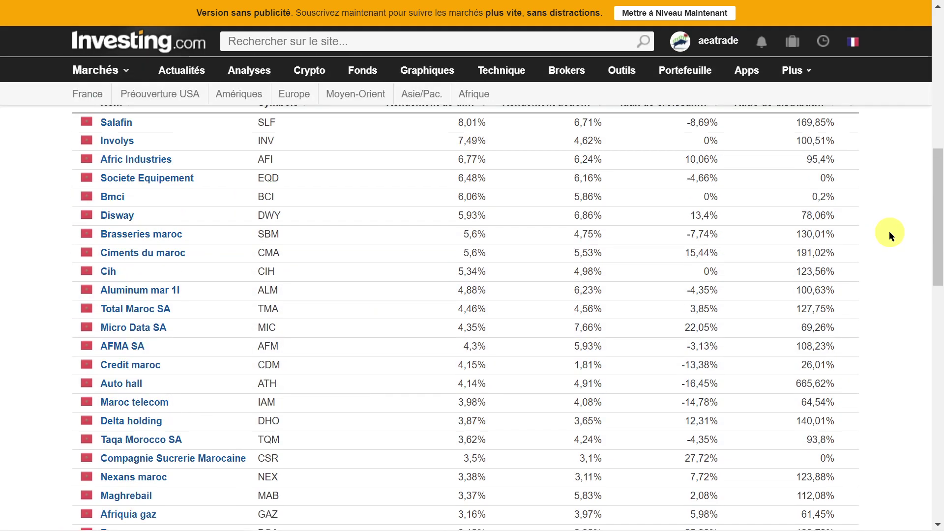
pyautogui.scroll(-1, 170, 390)
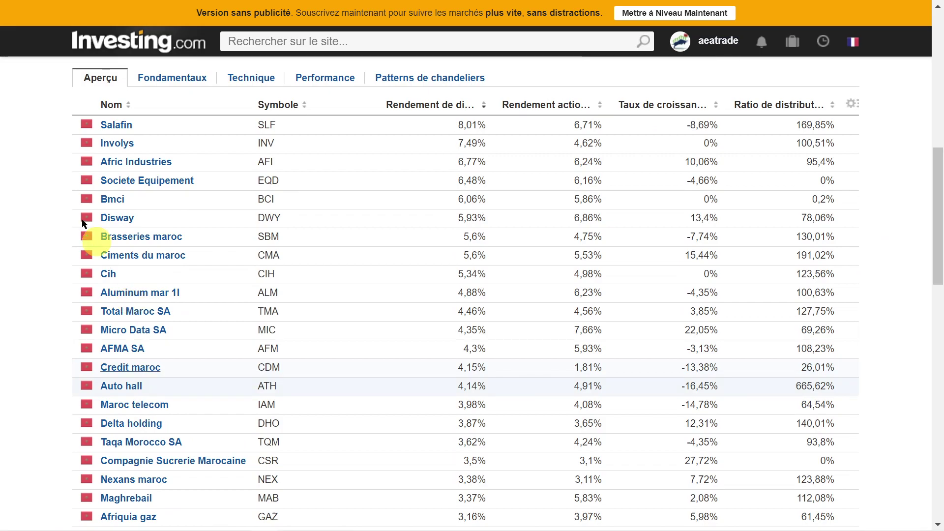
pyautogui.scroll(-2, 130, 428)
pyautogui.scroll(-1, 131, 393)
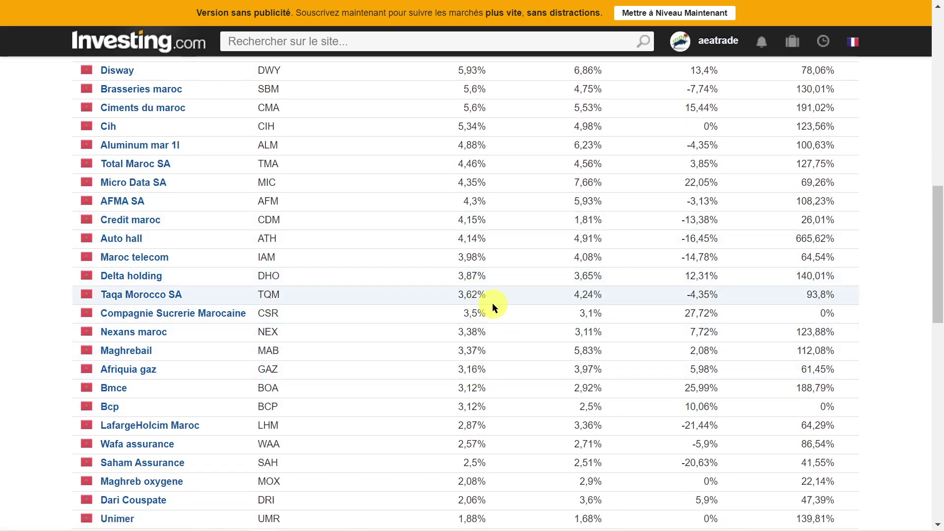
pyautogui.scroll(1, 494, 267)
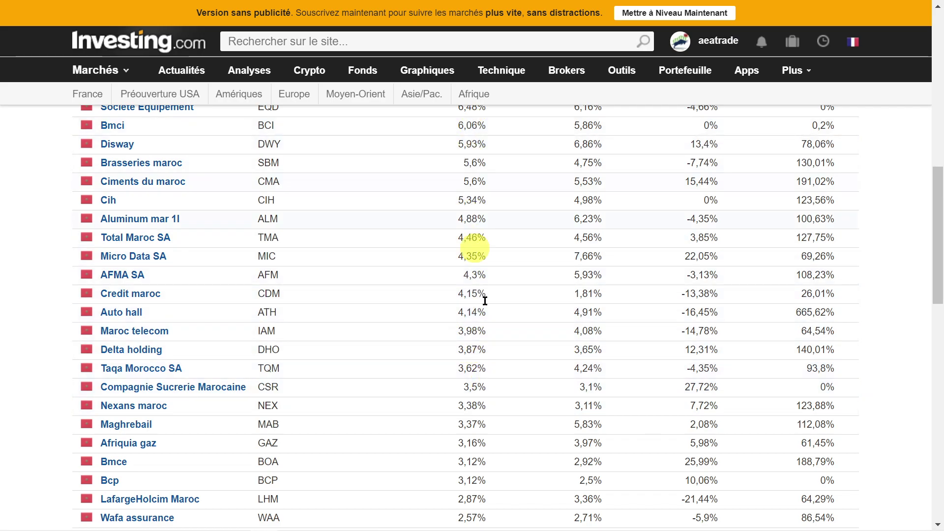
pyautogui.scroll(3, 487, 348)
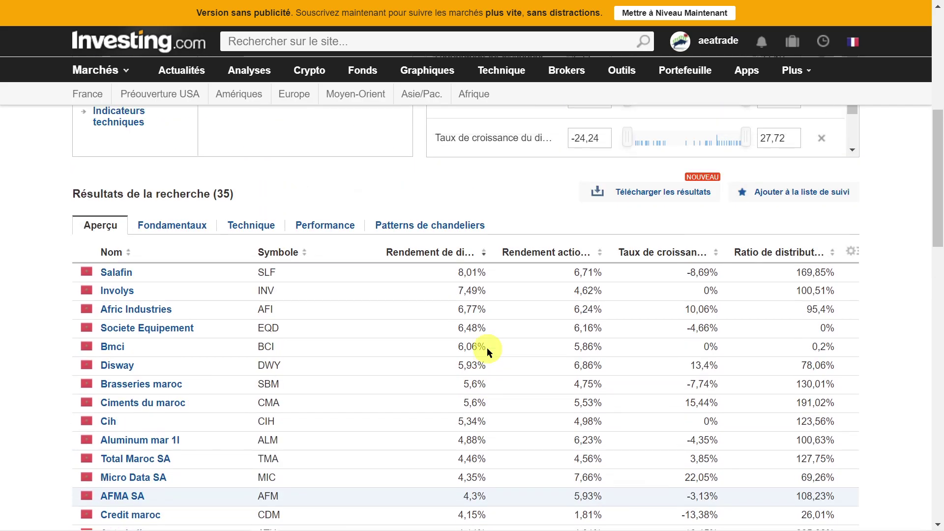
pyautogui.scroll(-3, 488, 352)
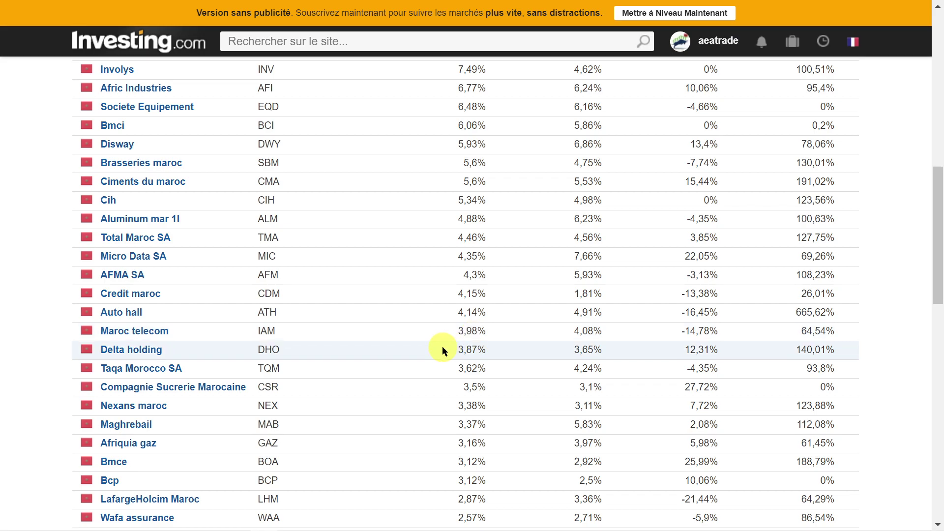
pyautogui.scroll(5, 481, 340)
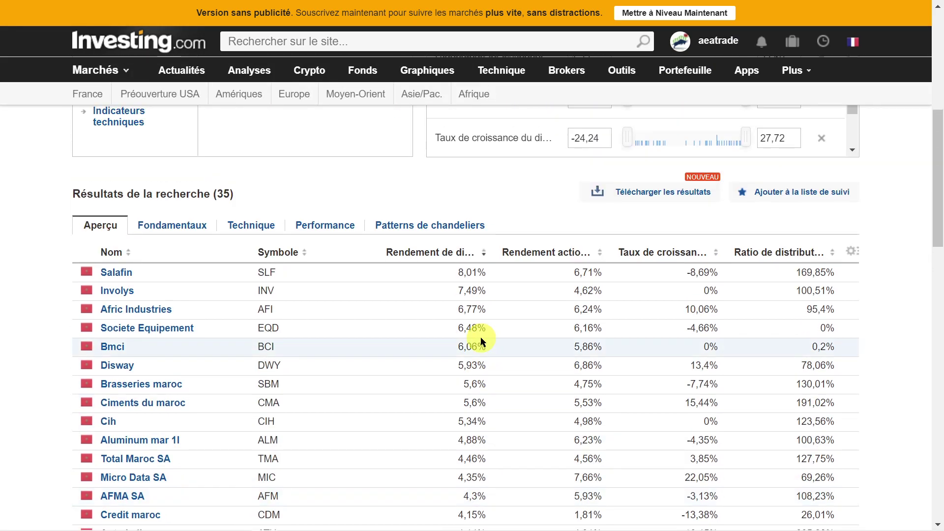
# Show the Performance figures of the results and sort them by one-year return from highest to lowest
pyautogui.click(317, 227)
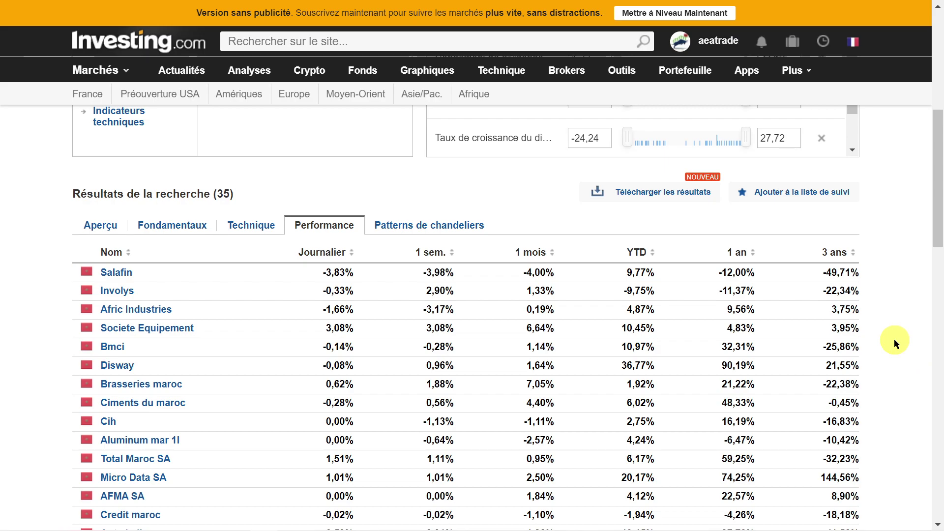
pyautogui.scroll(-2, 894, 339)
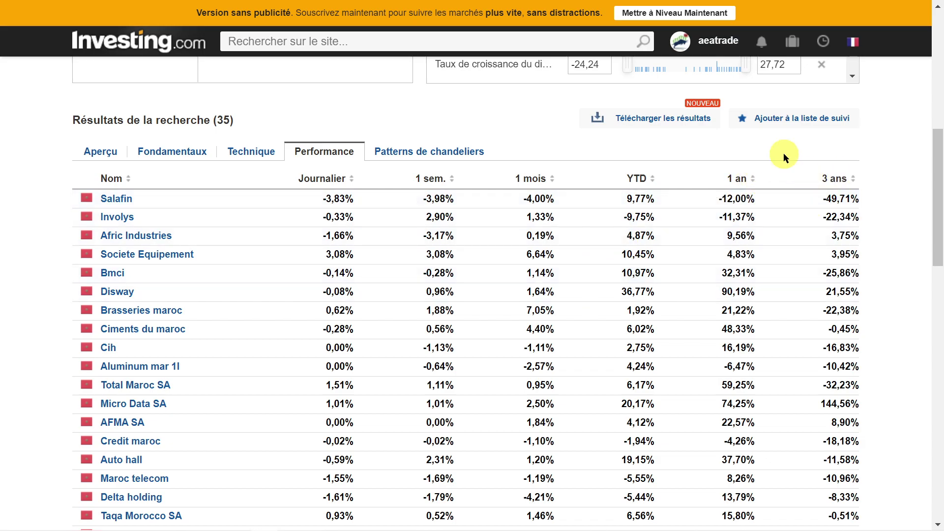
pyautogui.click(752, 181)
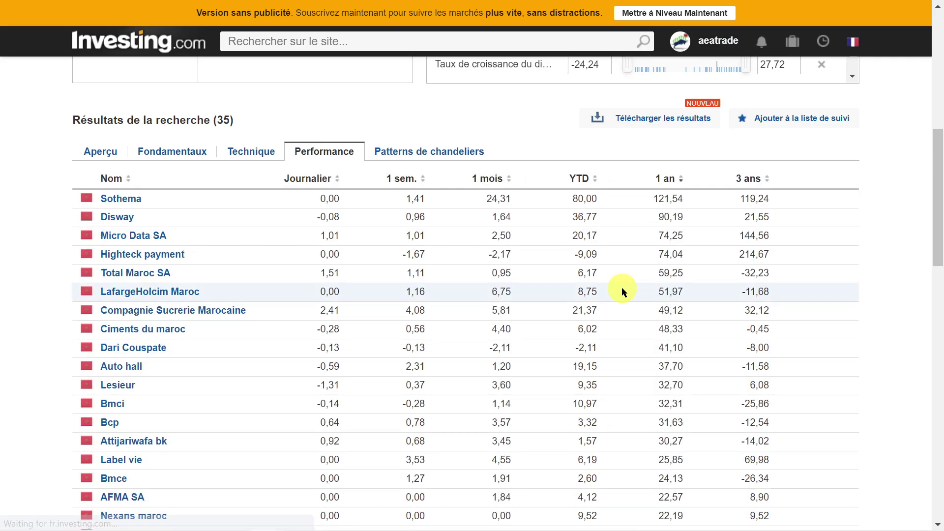
# Examine the listed companies' one-year and three-year returns alongside their shorter-term performance figures
pyautogui.scroll(-2, 678, 258)
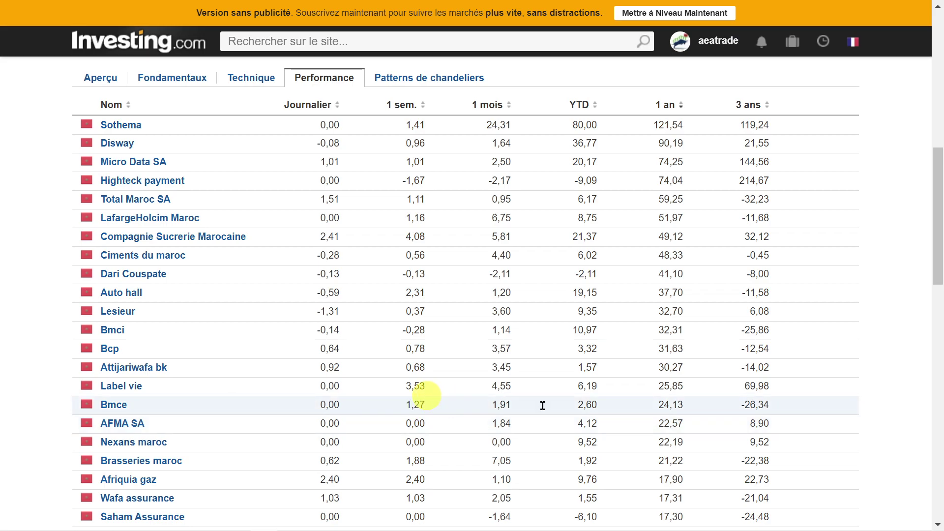
pyautogui.scroll(-1, 542, 405)
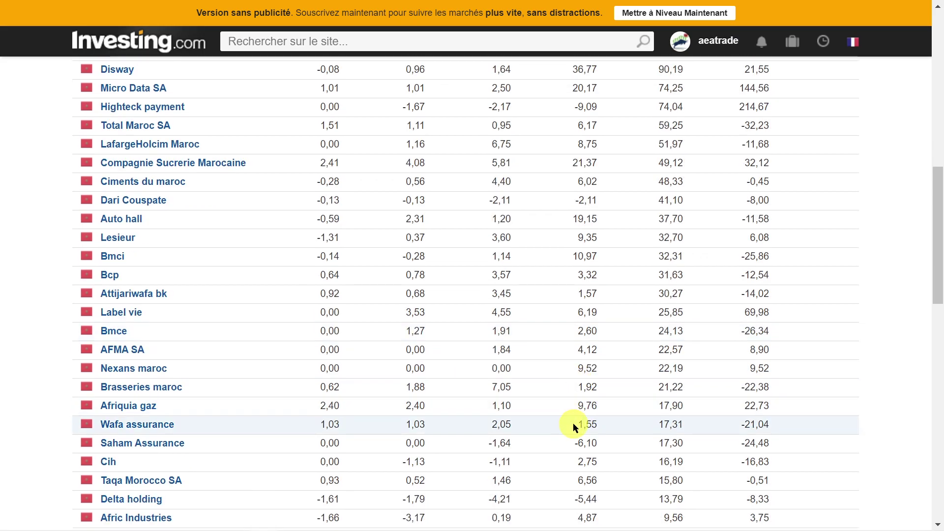
pyautogui.scroll(-1, 573, 422)
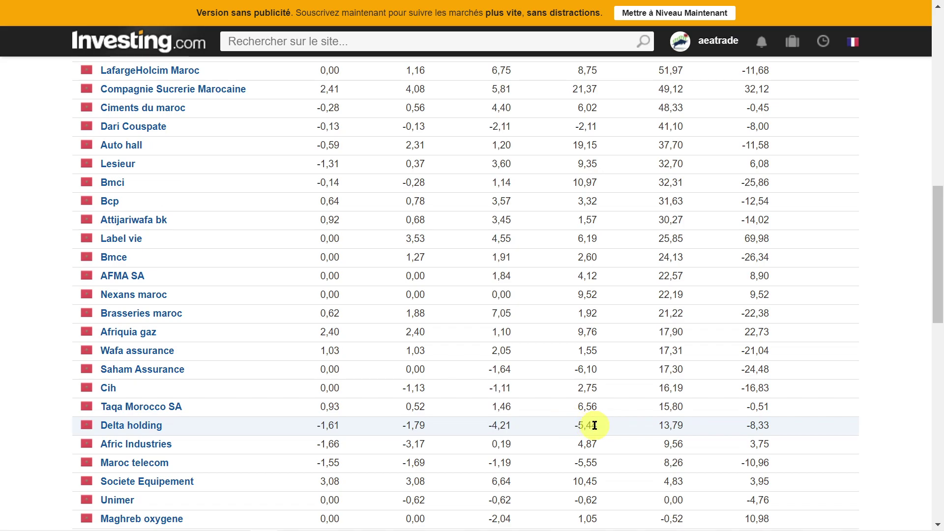
pyautogui.scroll(3, 595, 422)
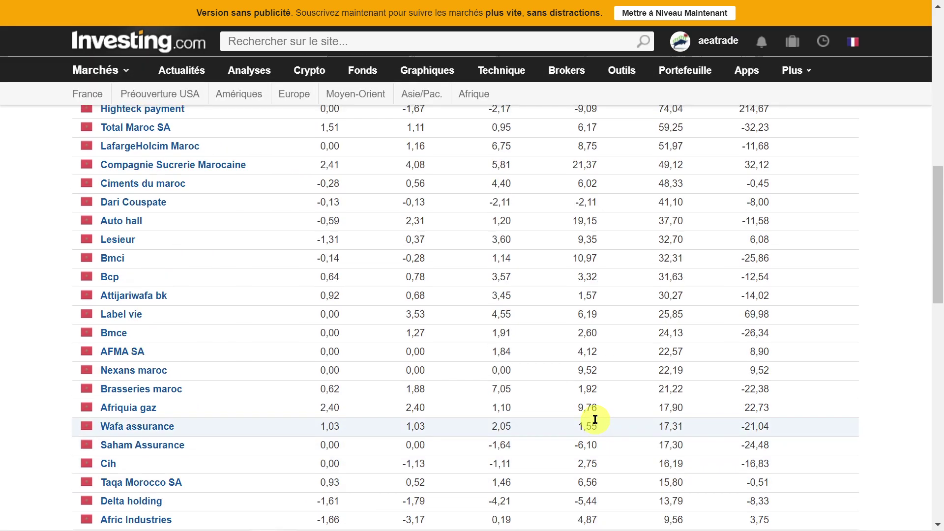
pyautogui.scroll(2, 781, 309)
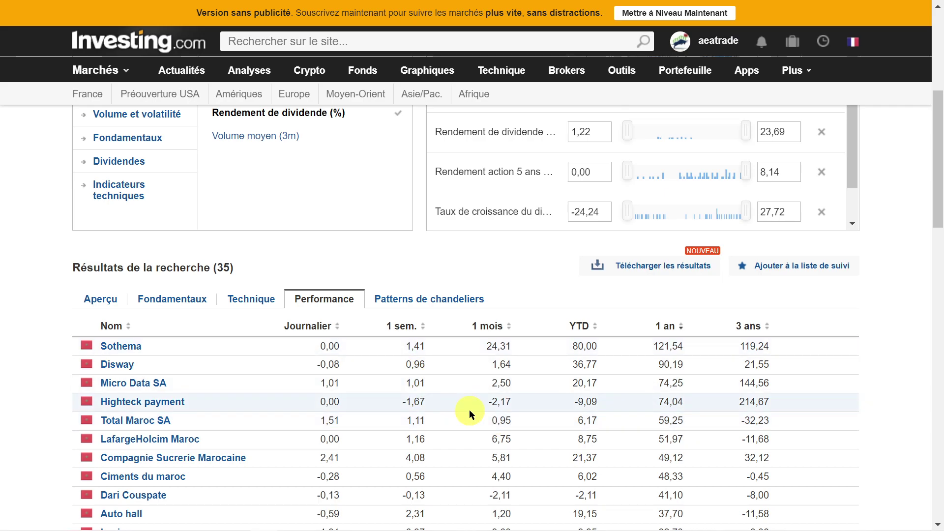
pyautogui.scroll(-1, 469, 408)
pyautogui.scroll(-2, 468, 410)
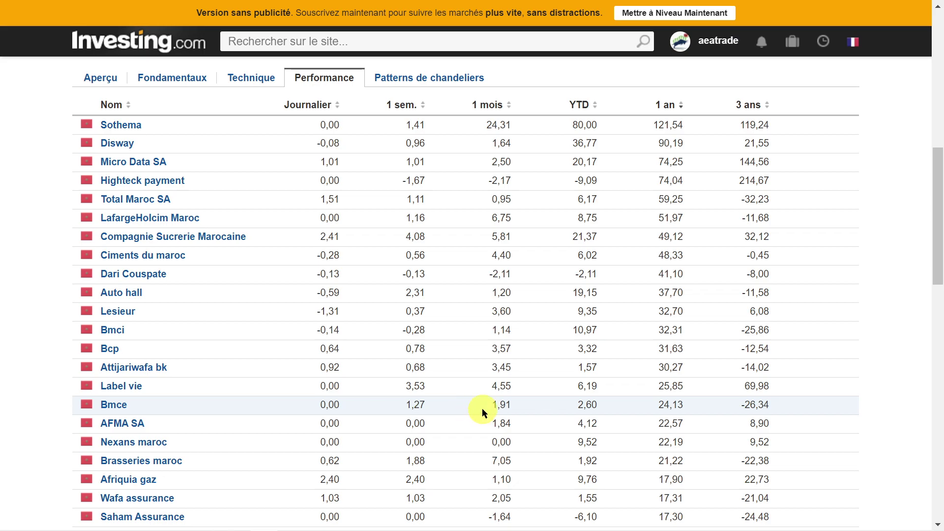
pyautogui.scroll(-1, 482, 408)
pyautogui.scroll(1, 484, 401)
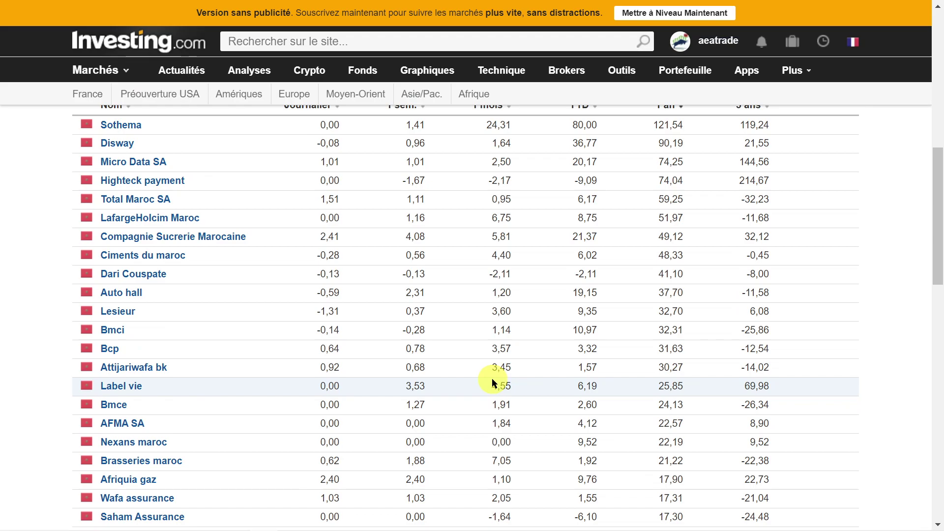
pyautogui.scroll(-2, 491, 378)
pyautogui.scroll(5, 490, 381)
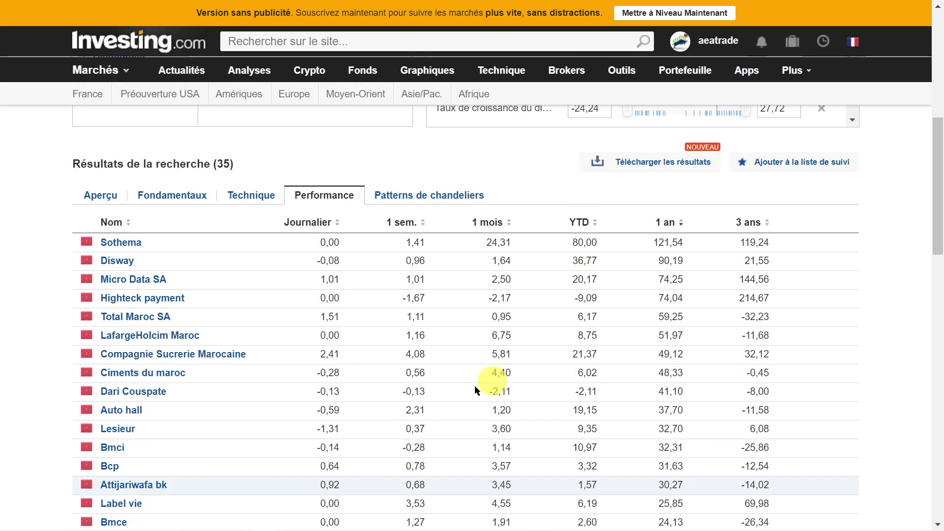
pyautogui.scroll(-3, 715, 404)
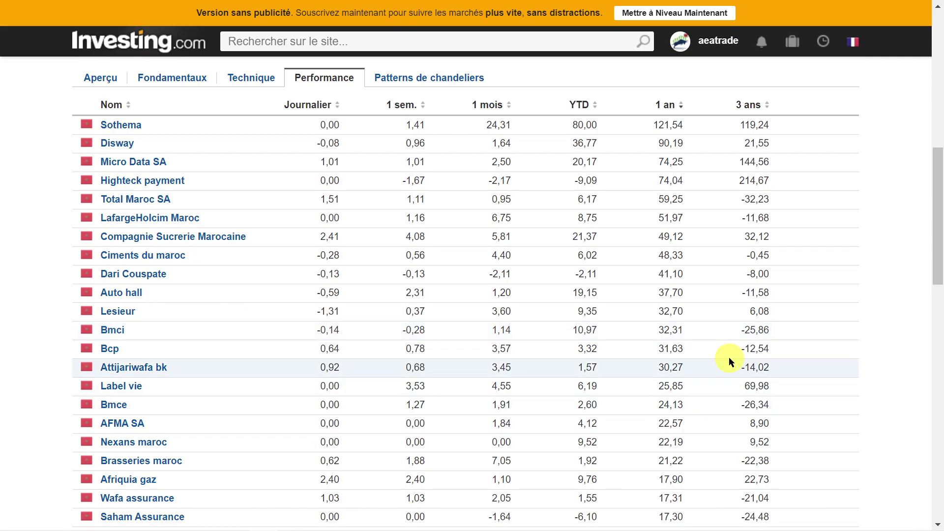
# Compare the companies' overview dividend figures with their Performance figures, ending on the Aperçu view of the results
pyautogui.click(100, 78)
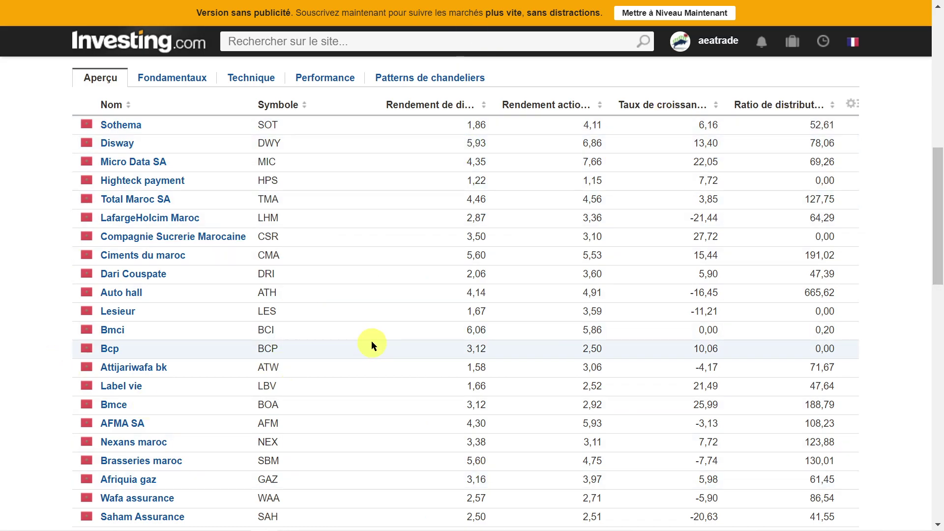
pyautogui.scroll(3, 371, 342)
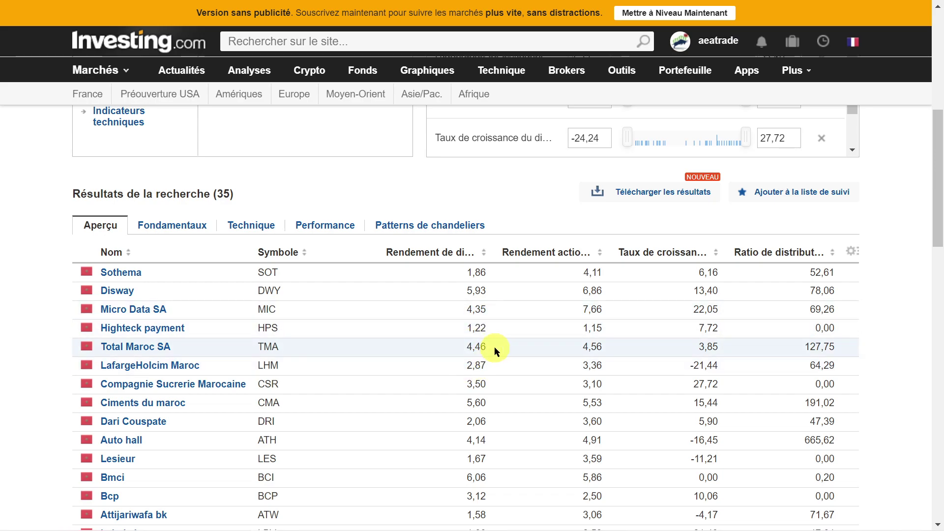
pyautogui.click(332, 227)
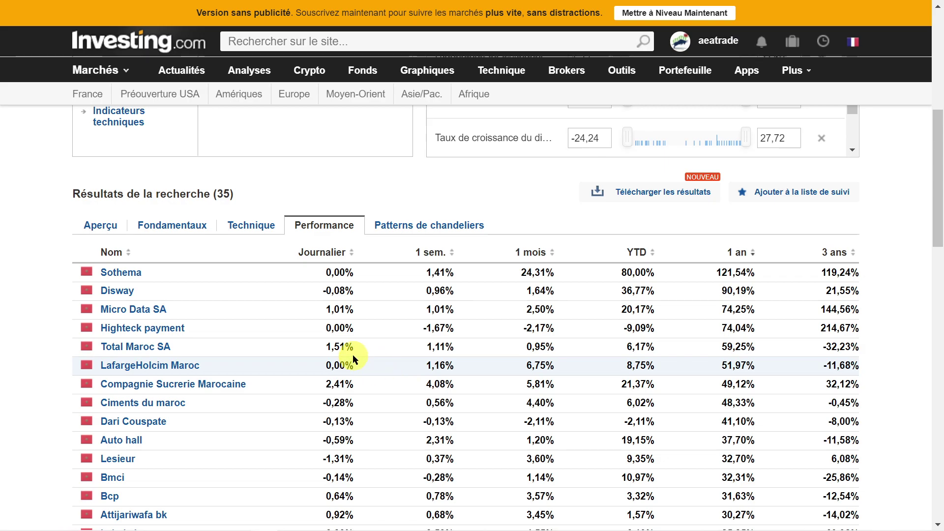
pyautogui.click(97, 229)
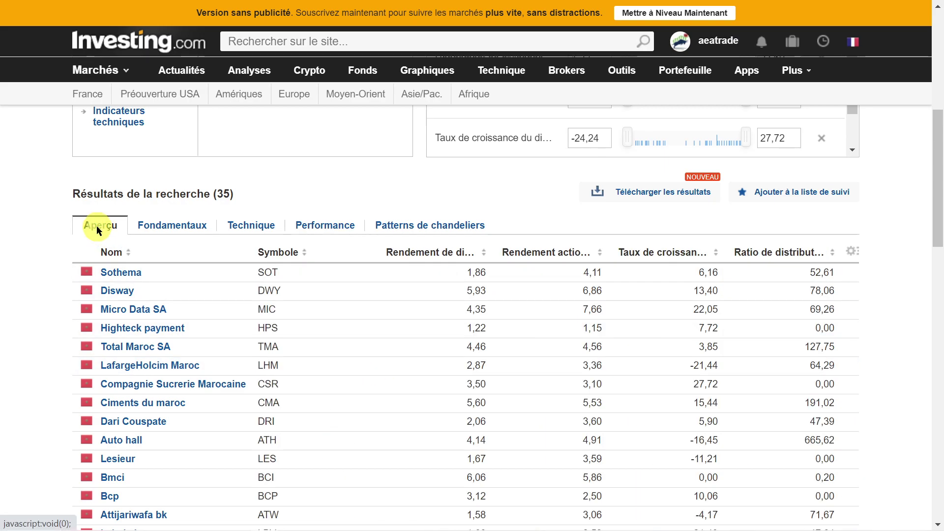